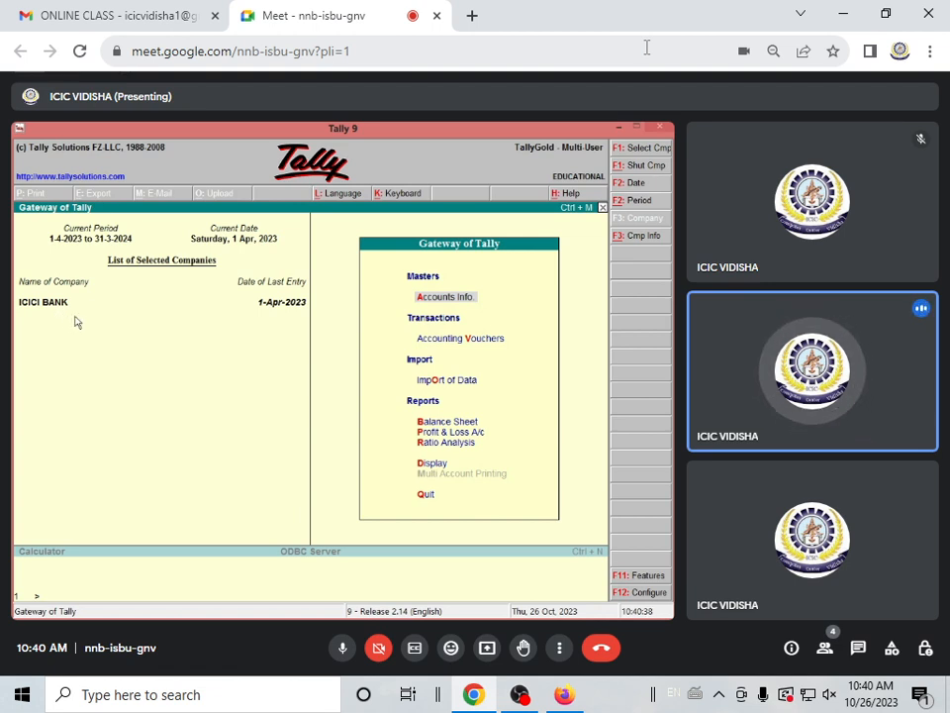
# Open the creation form for a new single ledger in the accounts masters
pyautogui.press('Return')
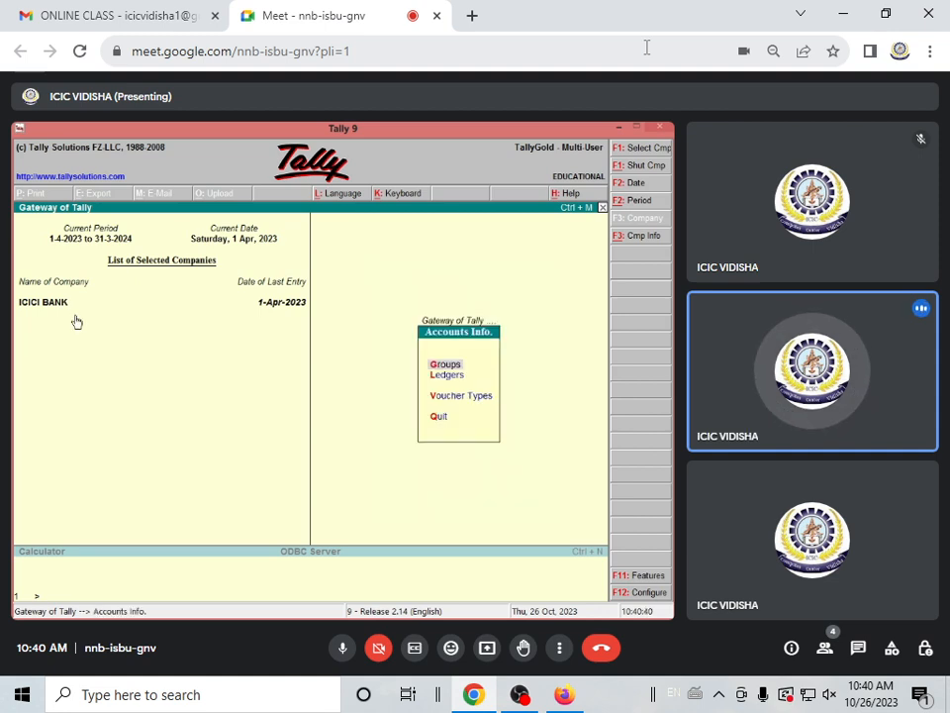
pyautogui.press('l')
pyautogui.press('Return')
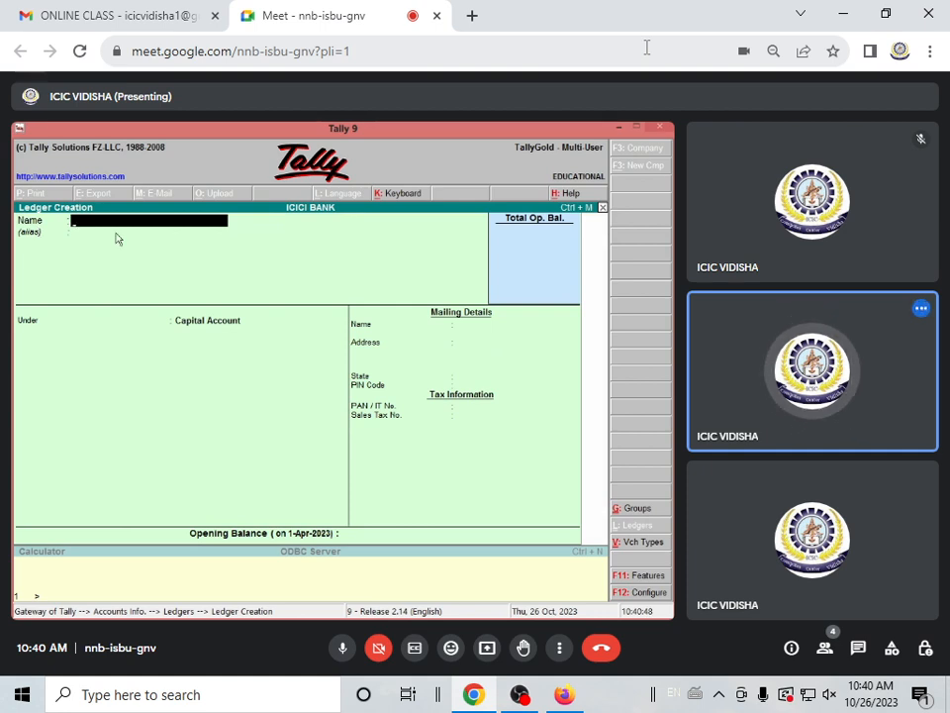
# Try to name the new ledger FURNITURE
pyautogui.write('URNIT')
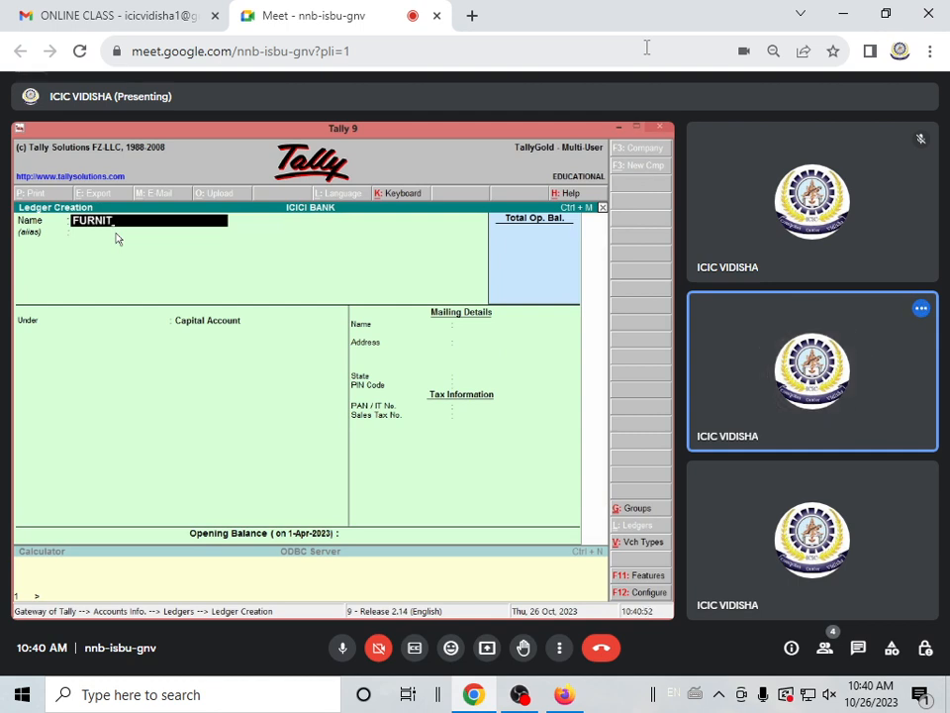
pyautogui.write('URE')
pyautogui.press('Return')
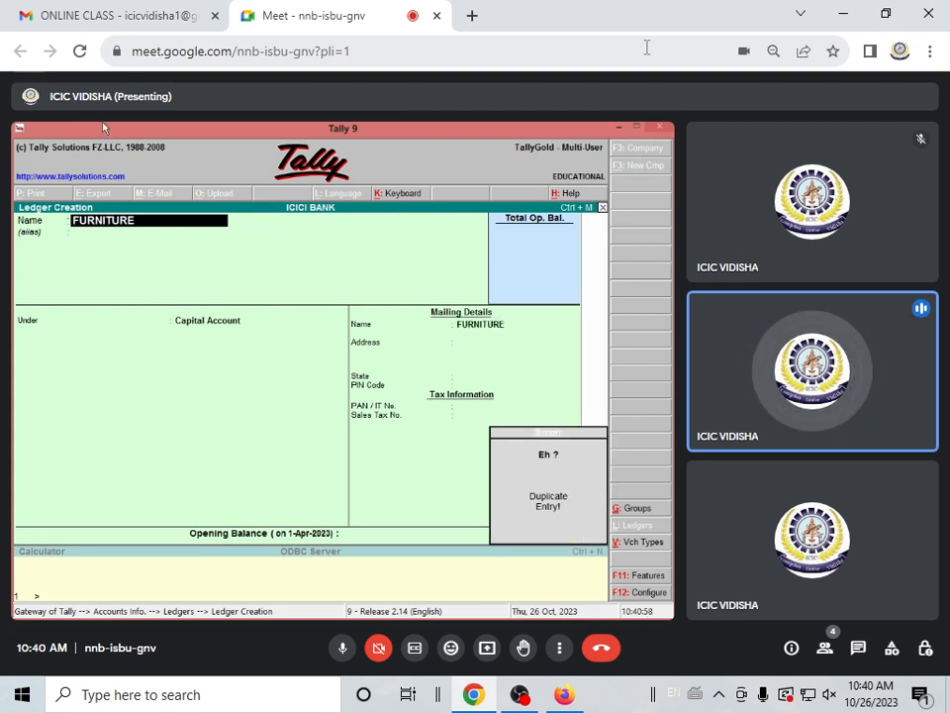
# Create a ledger named PRINTER under the Fixed Assets group without an opening balance and return to the Gateway of Tally
pyautogui.write('PRI')
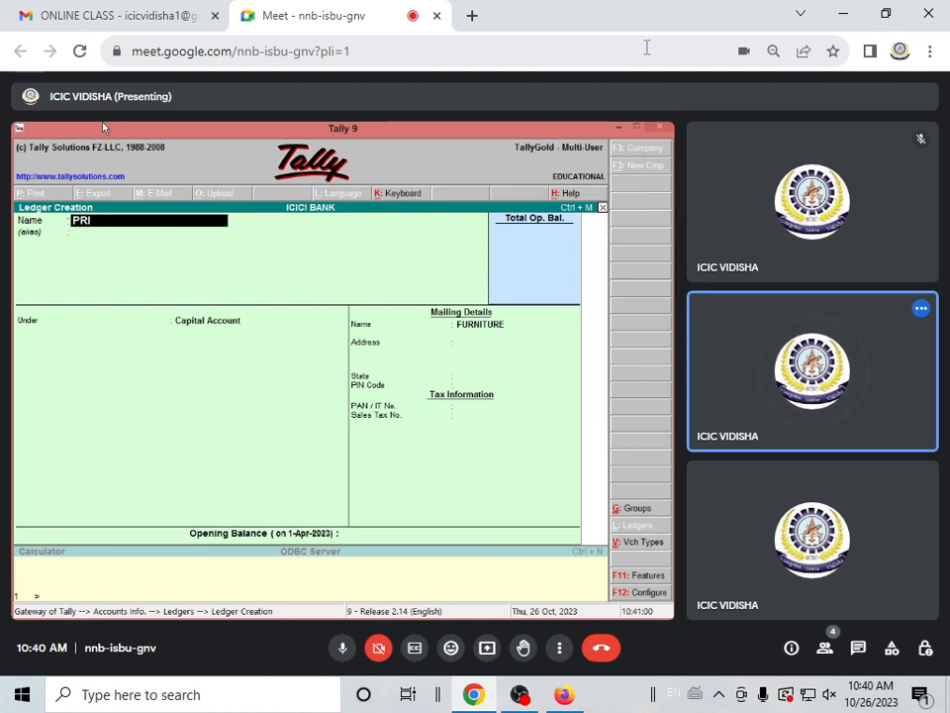
pyautogui.write('NTER')
pyautogui.press('Return')
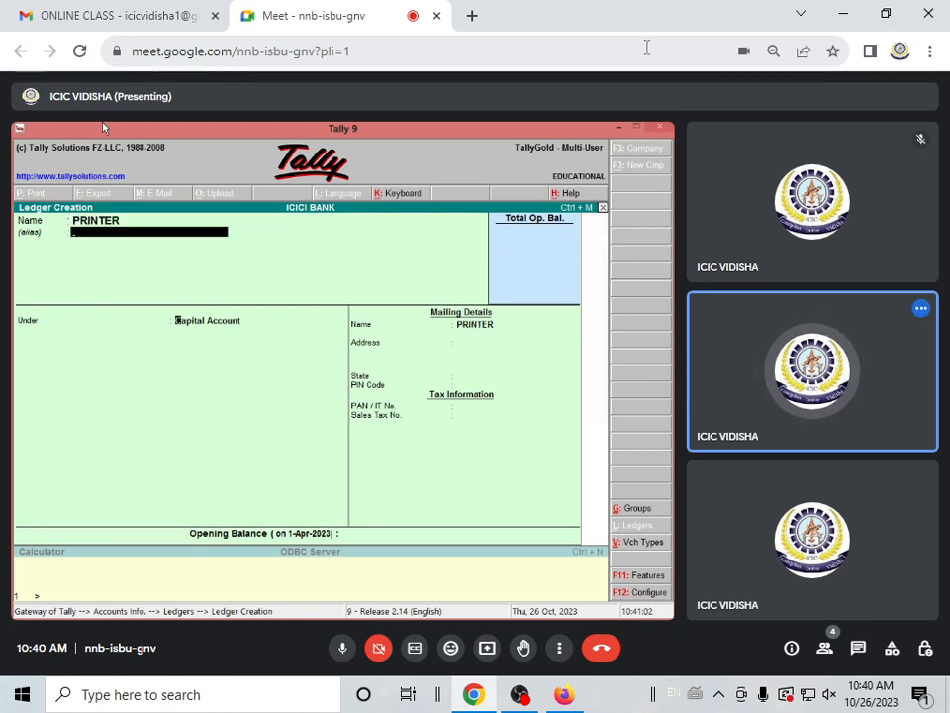
pyautogui.press('Return')
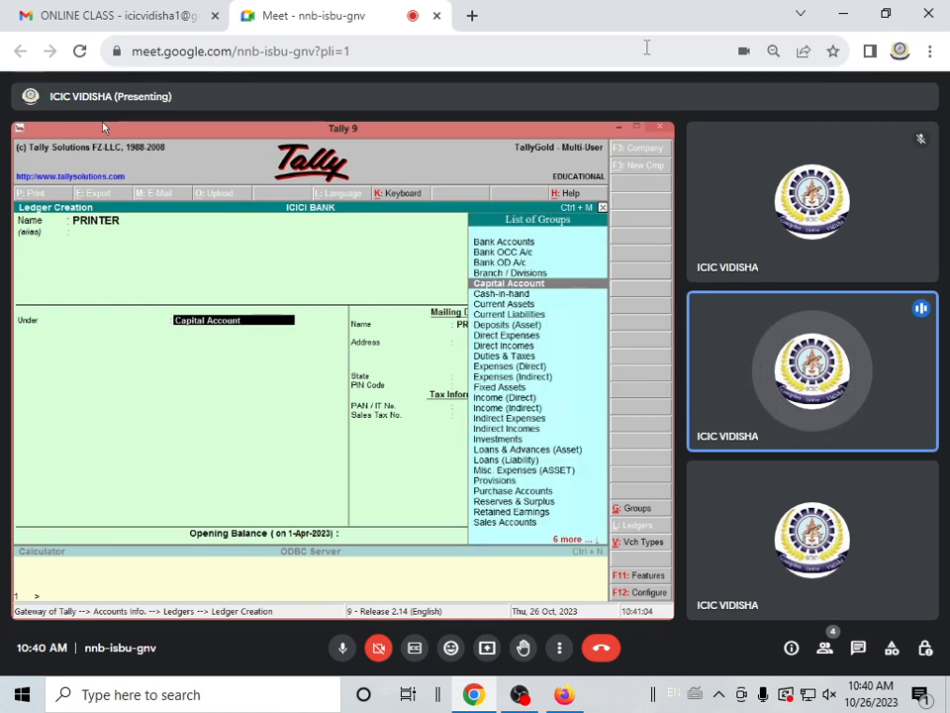
pyautogui.write('F')
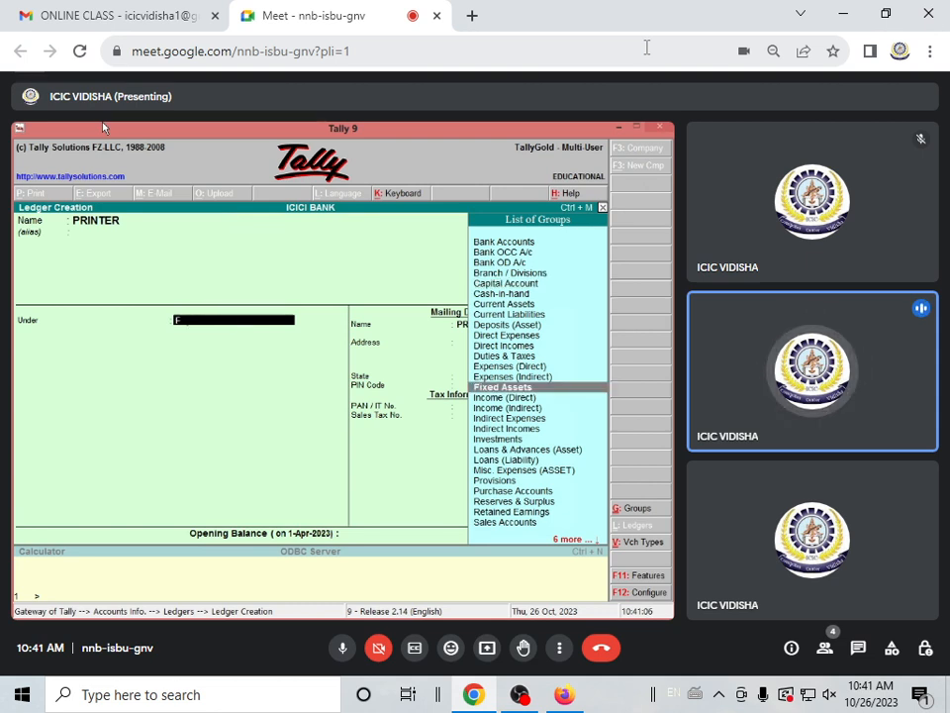
pyautogui.press('Return')
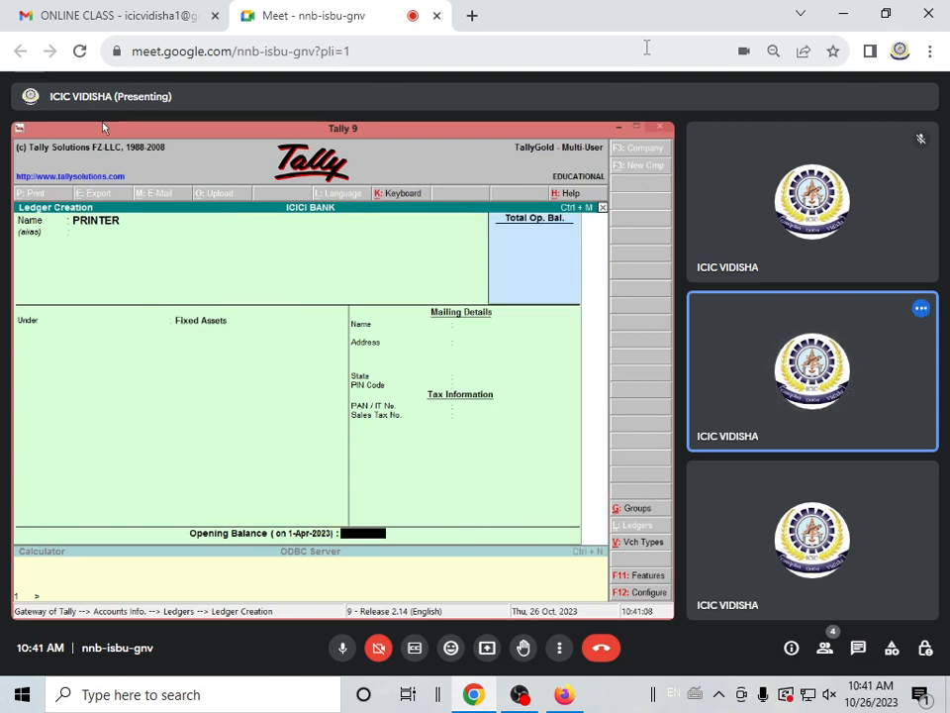
pyautogui.press('Return')
pyautogui.press('Return')
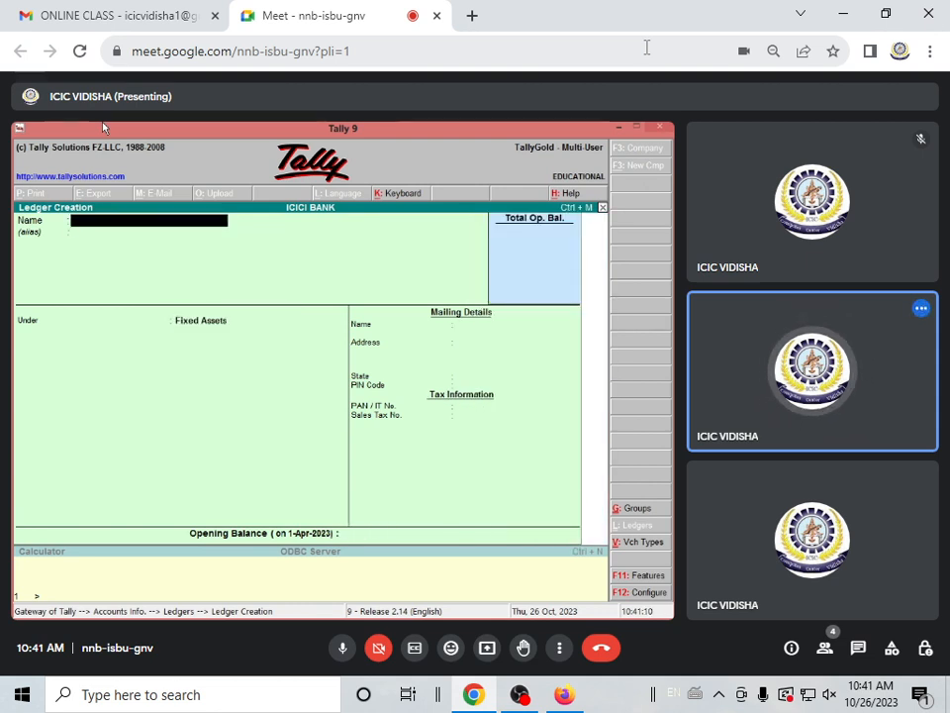
pyautogui.press('Escape')
pyautogui.press('Return')
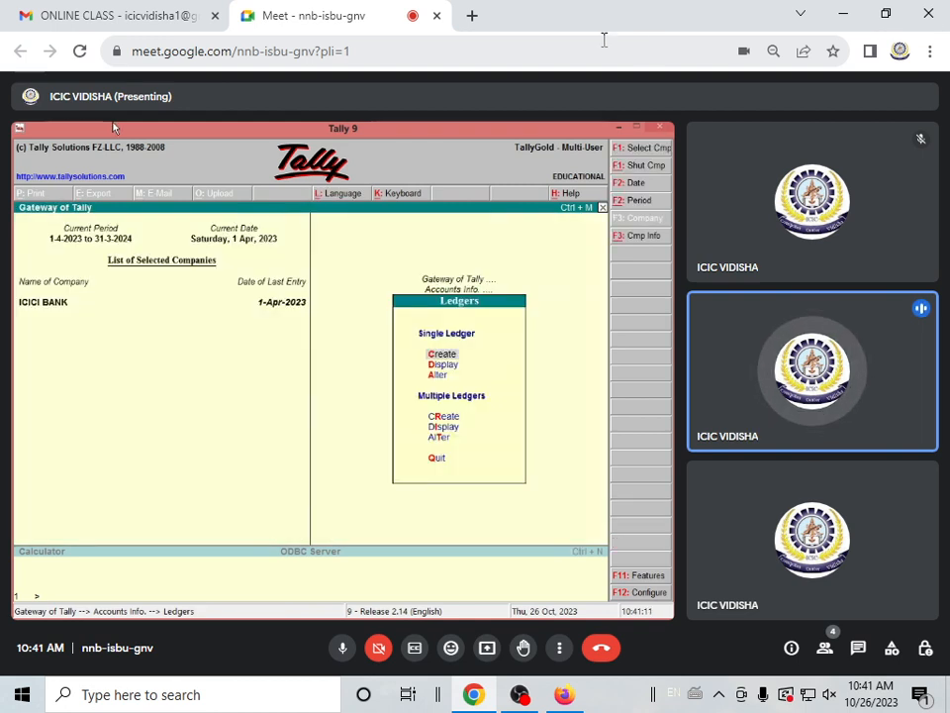
pyautogui.press('Escape')
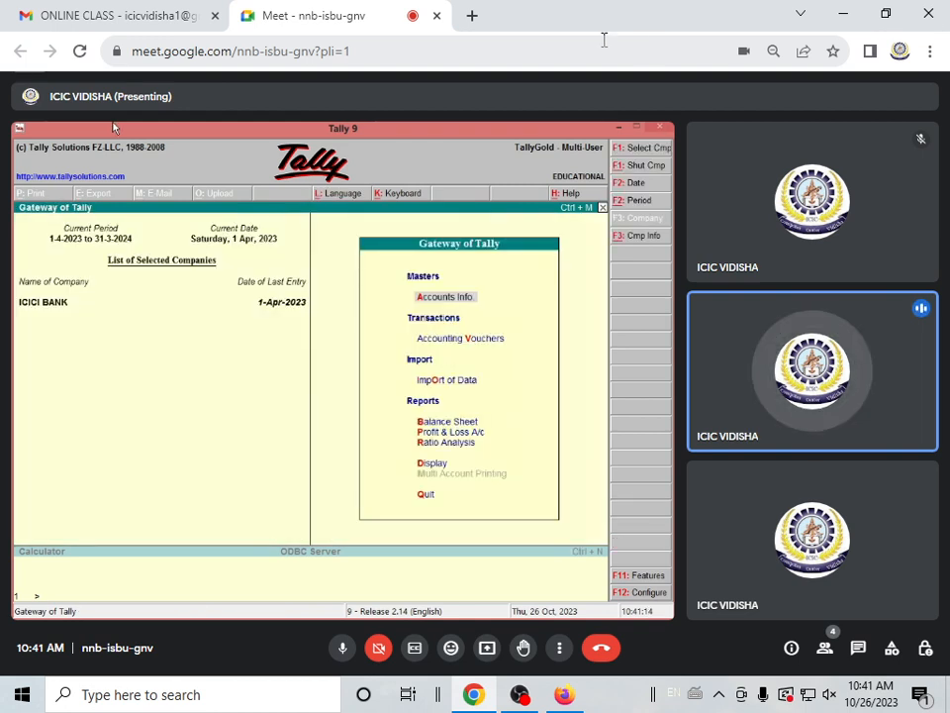
# Display the Furniture ledger's vouchers in the account books, review its journal voucher, and return to the Gateway of Tally
pyautogui.press('d')
pyautogui.press('a')
pyautogui.press('l')
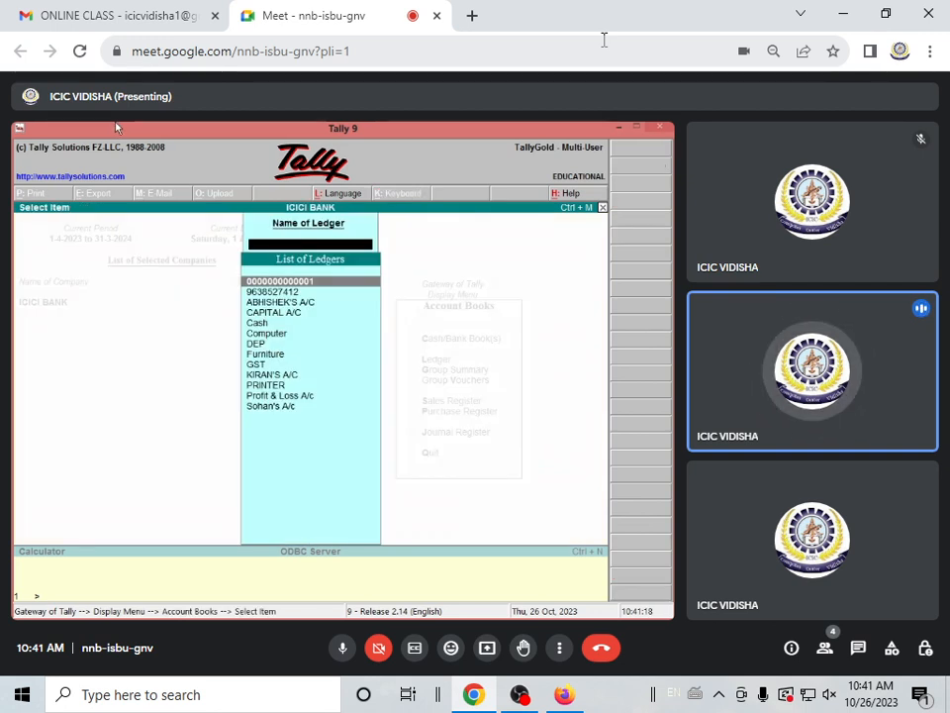
pyautogui.write('F')
pyautogui.press('Return')
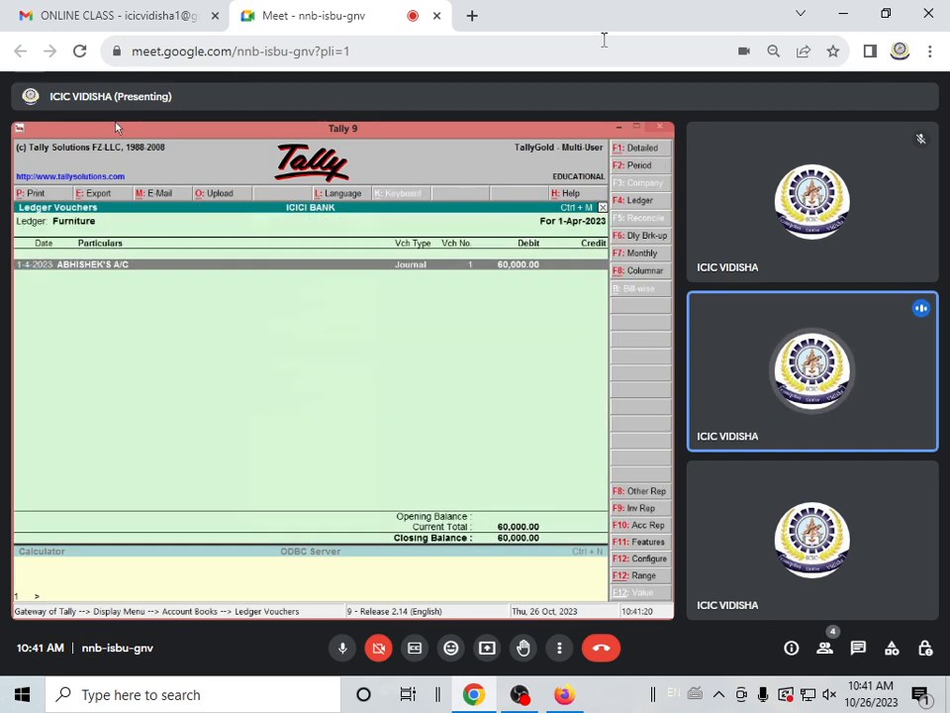
pyautogui.press('Return')
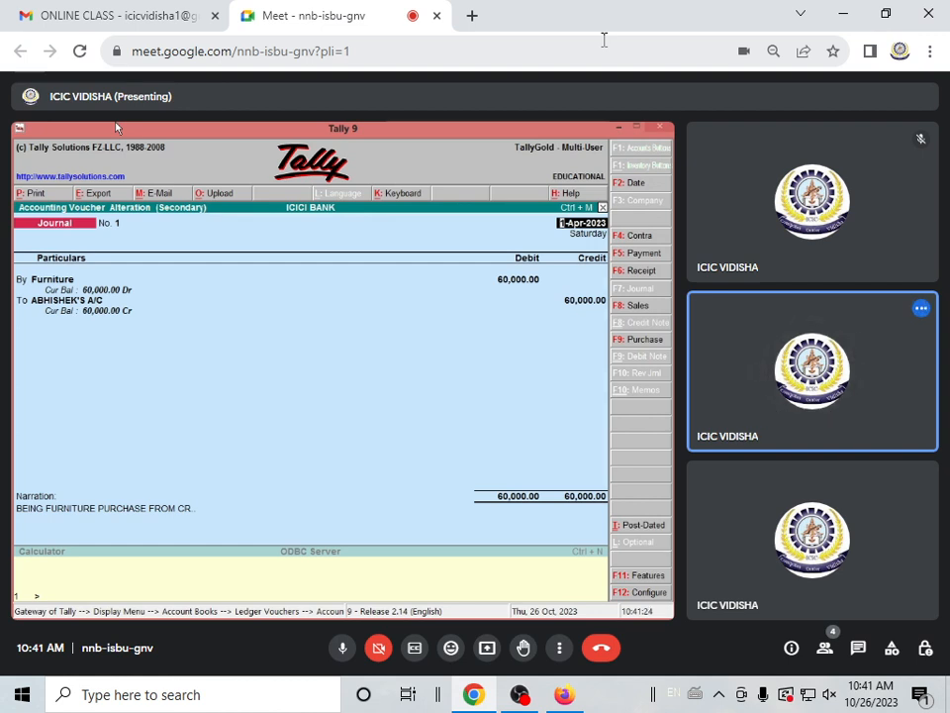
pyautogui.press('Escape')
pyautogui.press('Escape')
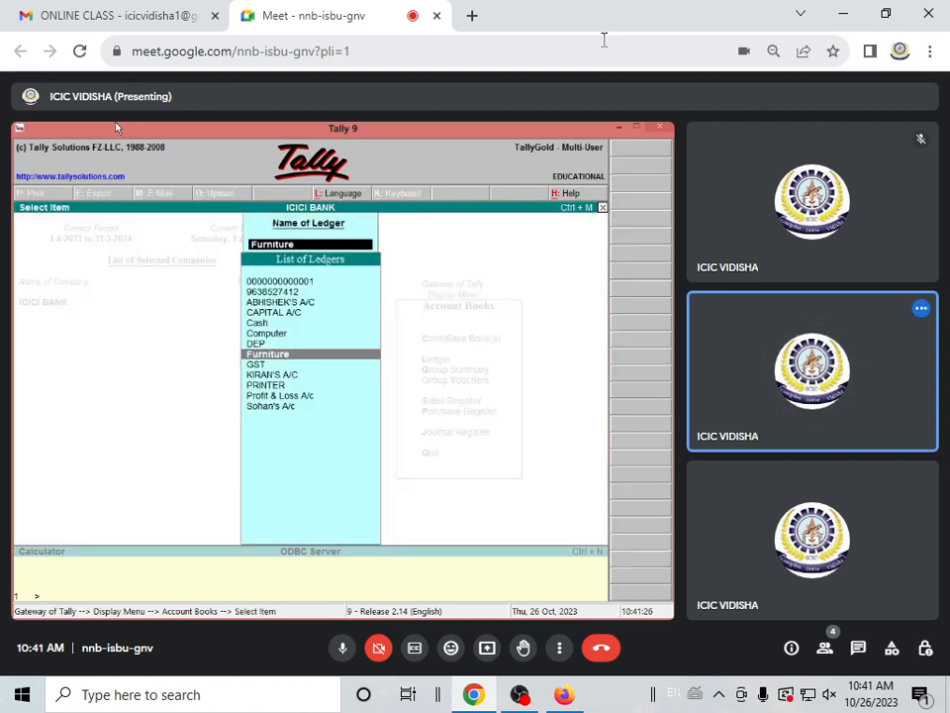
pyautogui.press('Escape')
pyautogui.press('Escape')
pyautogui.press('Escape')
pyautogui.press('Escape')
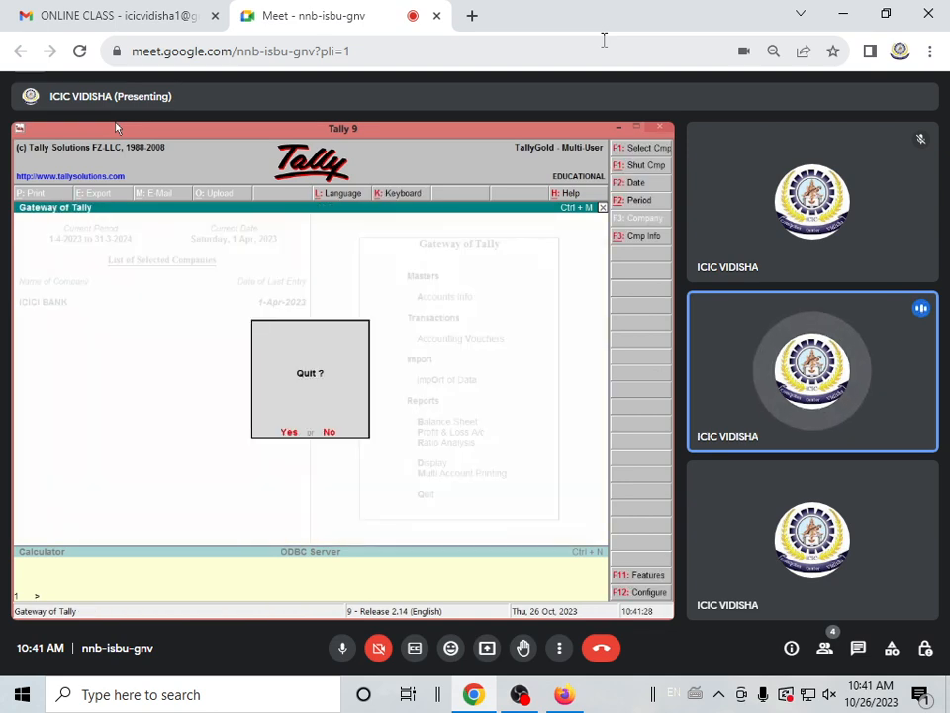
pyautogui.press('Escape')
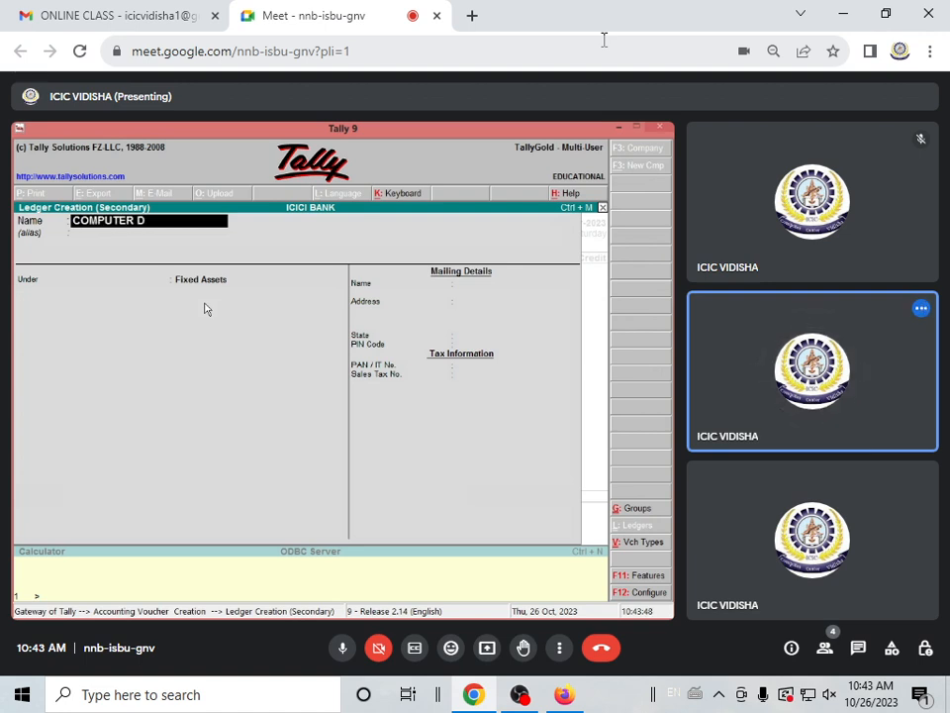
# Create the secondary ledger DELL COMPUTER under the Fixed Assets group during voucher entry
pyautogui.press('Return')
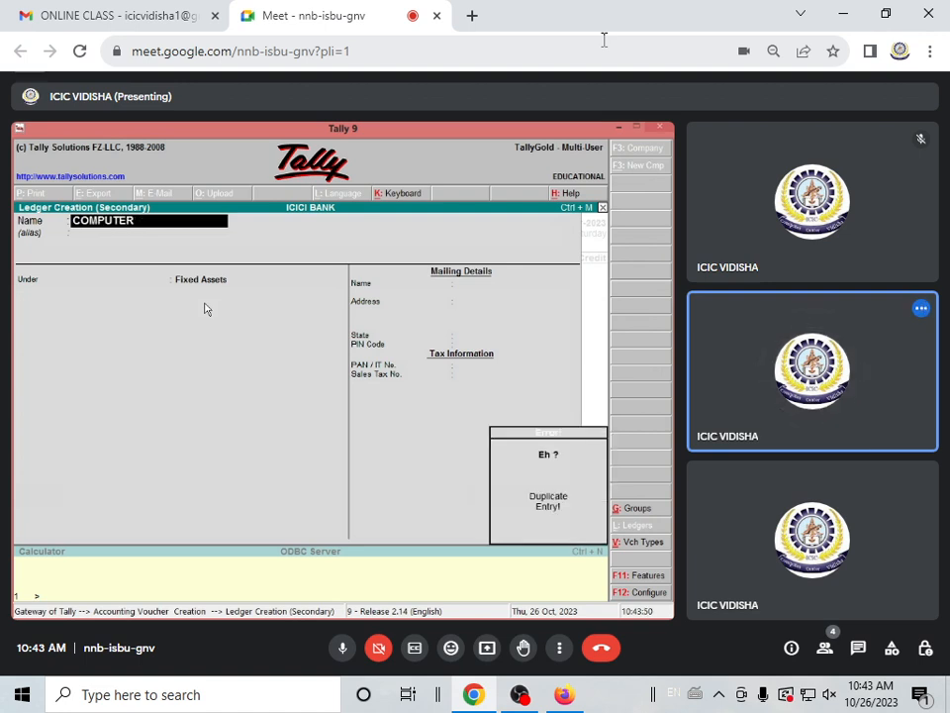
pyautogui.write('DELL')
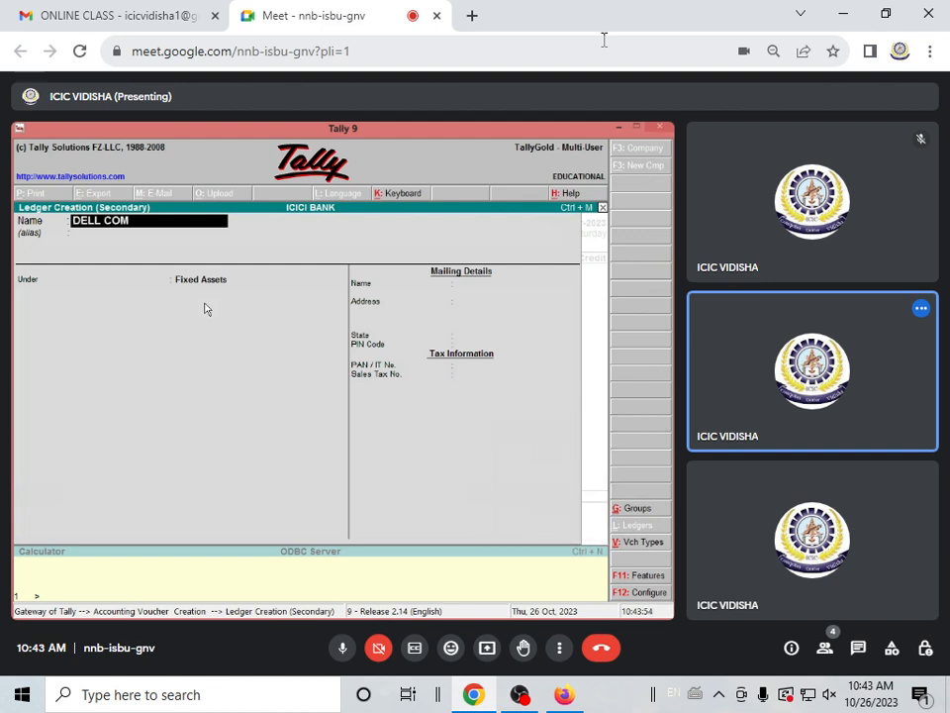
pyautogui.press('Return')
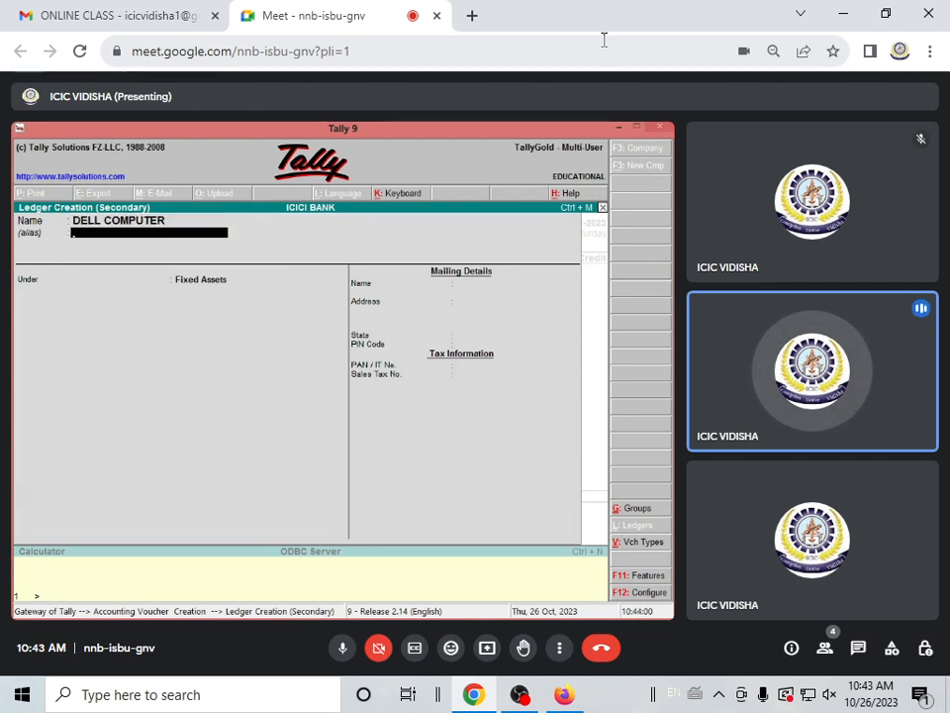
pyautogui.press('Return')
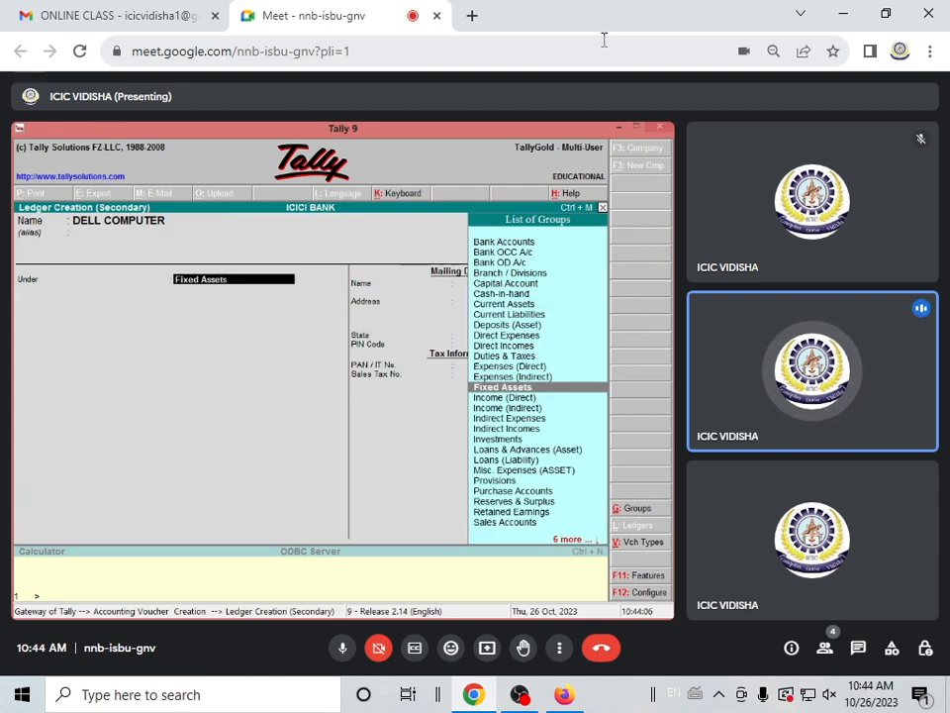
pyautogui.press('Return')
pyautogui.press('Return')
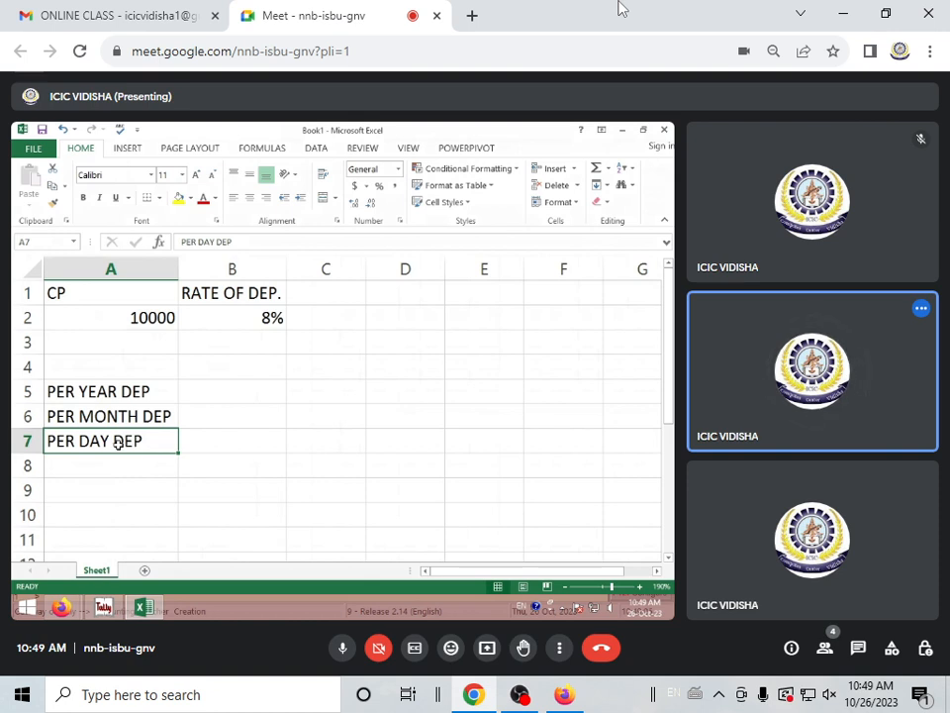
# Calculate the per-year depreciation in cell B5 from the cost price and depreciation rate with the formula =A2*B2
pyautogui.click(145, 391)
pyautogui.click(159, 416)
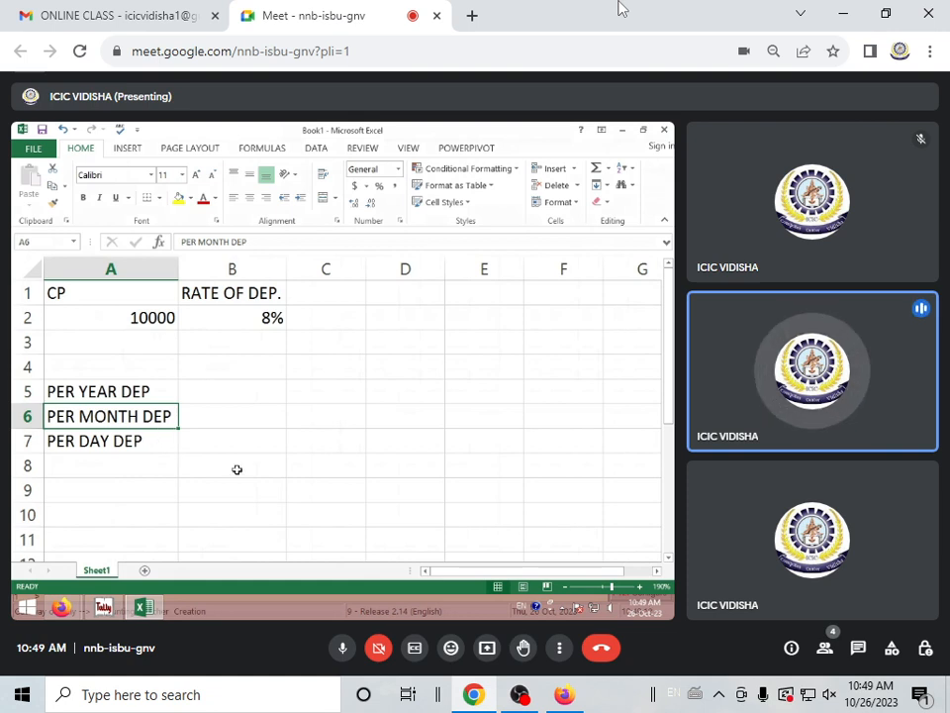
pyautogui.click(244, 451)
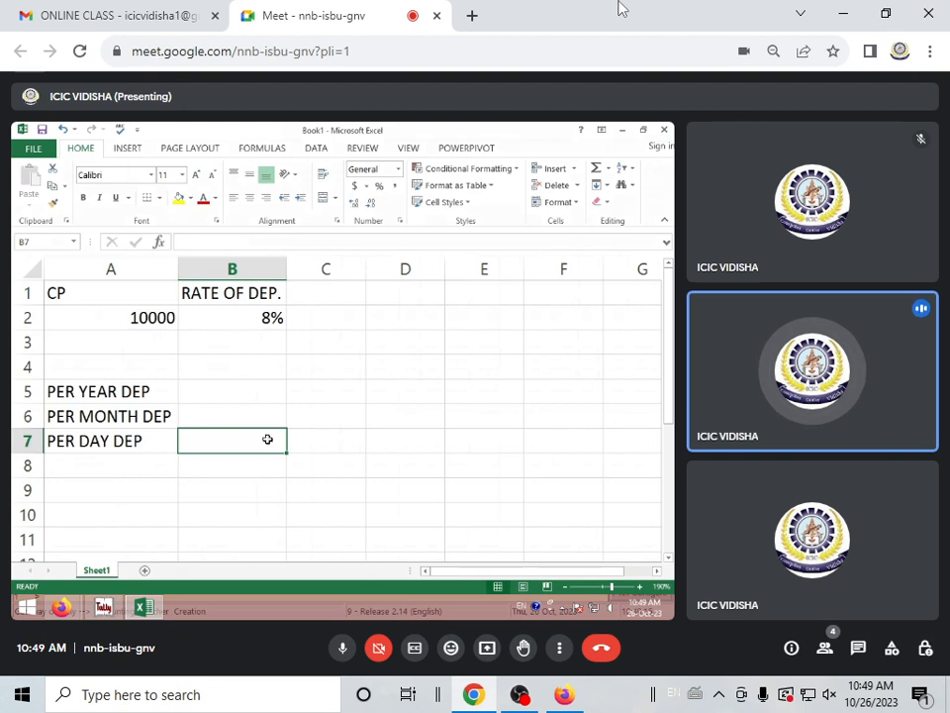
pyautogui.click(227, 390)
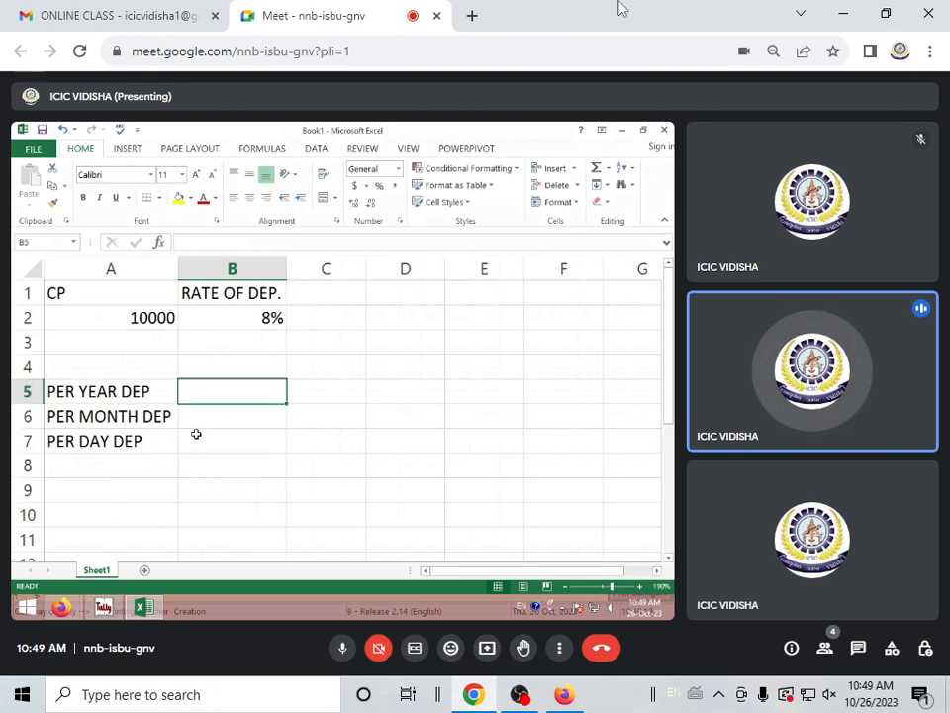
pyautogui.write('=')
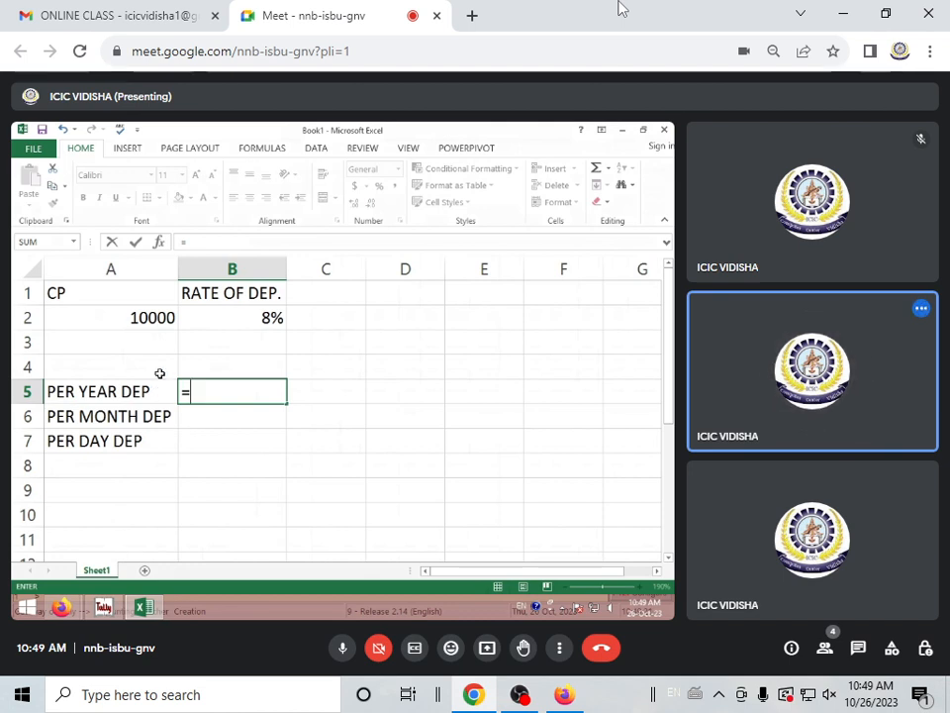
pyautogui.click(137, 316)
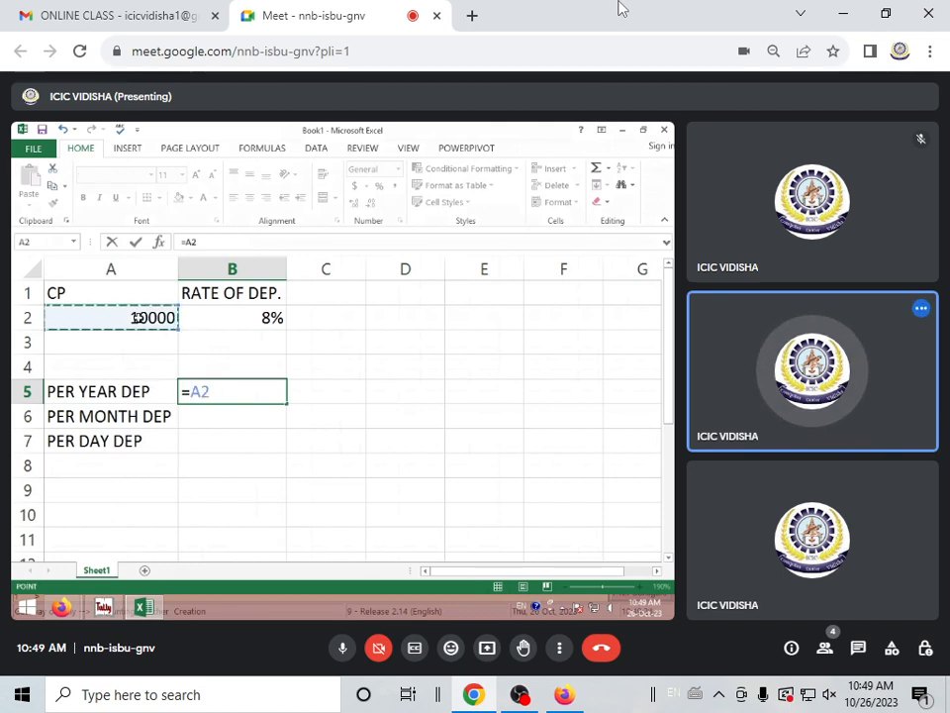
pyautogui.write('*')
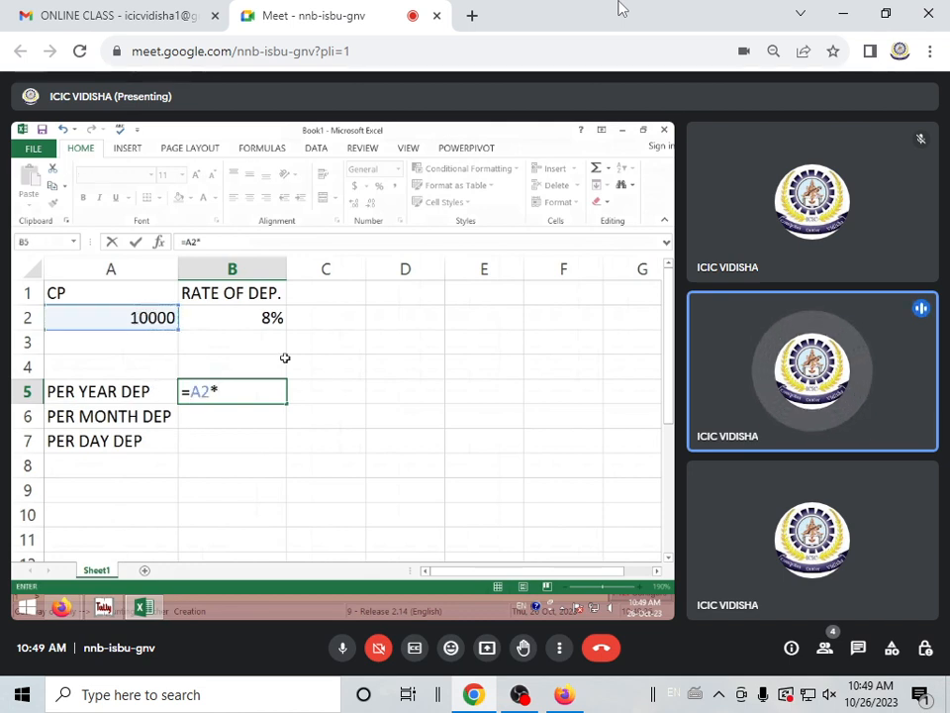
pyautogui.click(262, 322)
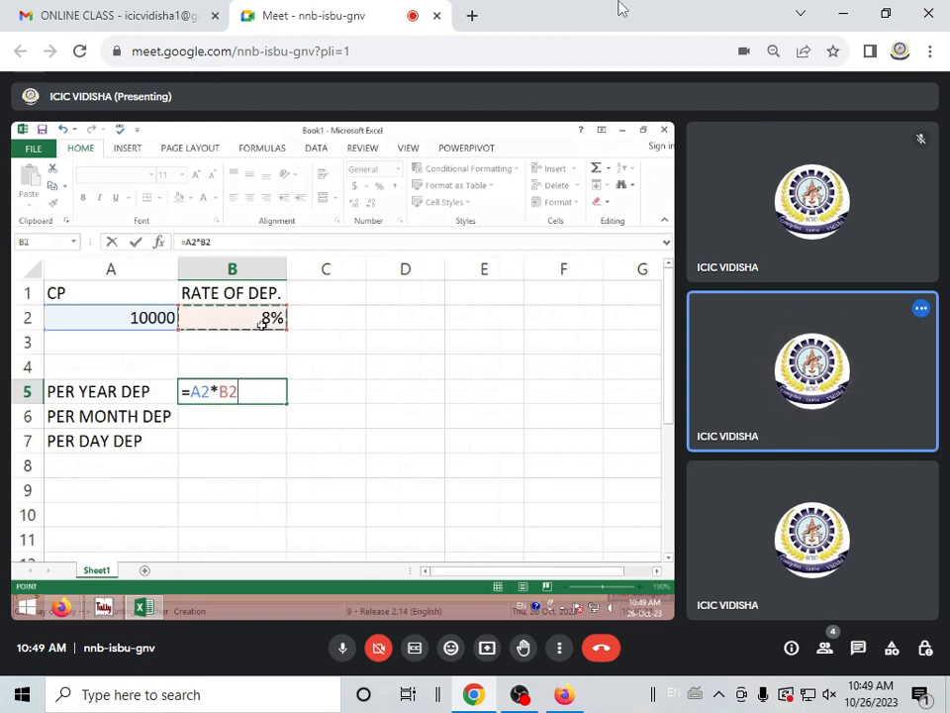
pyautogui.press('Return')
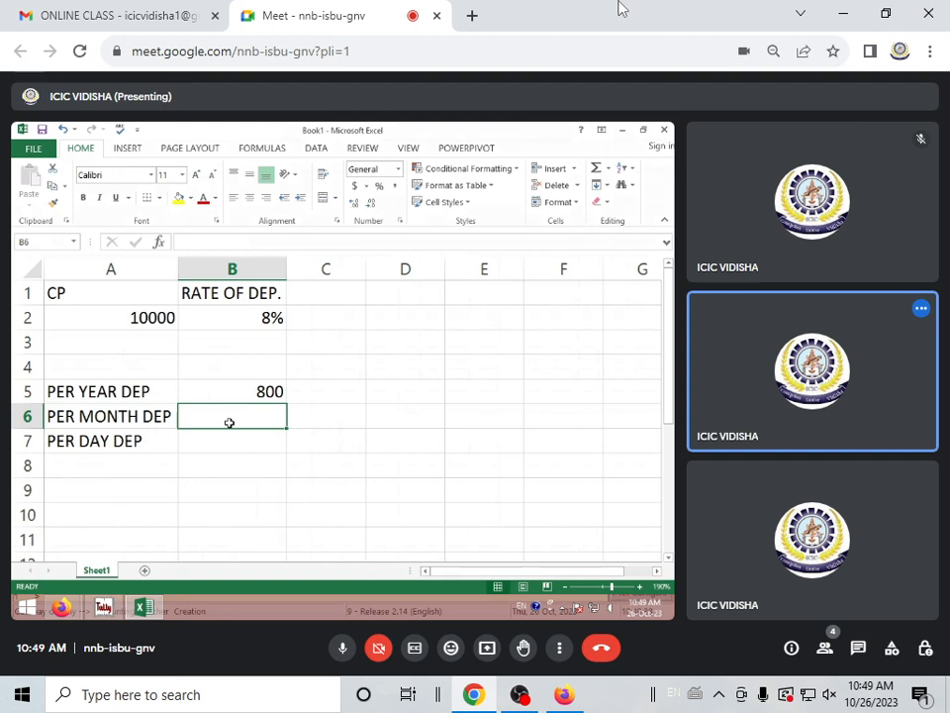
# Calculate the per-month depreciation in cell B6 with the formula =B5/12
pyautogui.write('=')
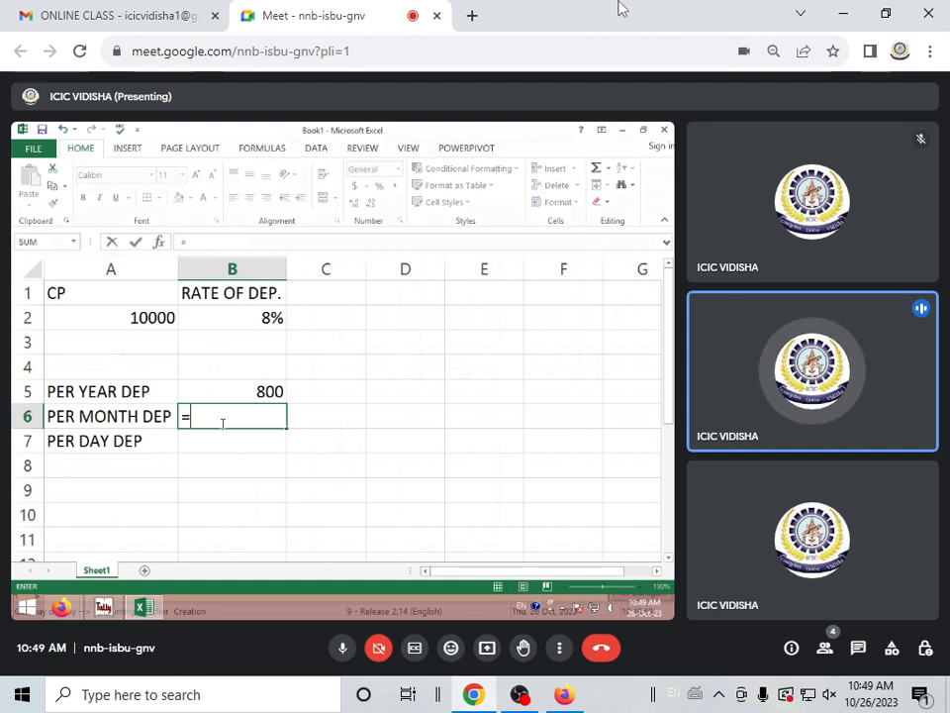
pyautogui.click(232, 394)
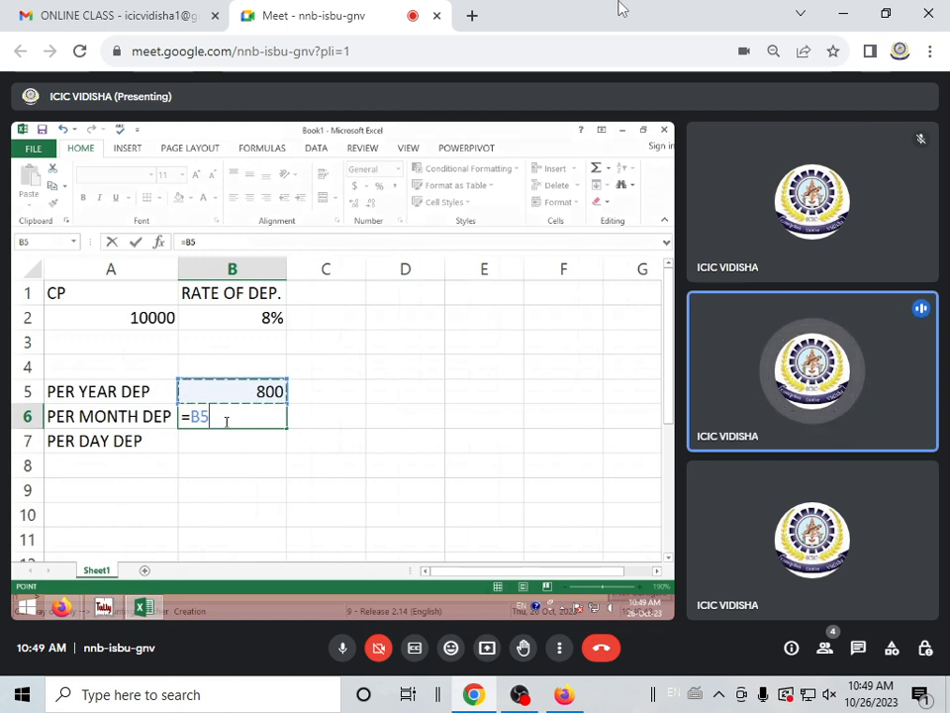
pyautogui.write('/12')
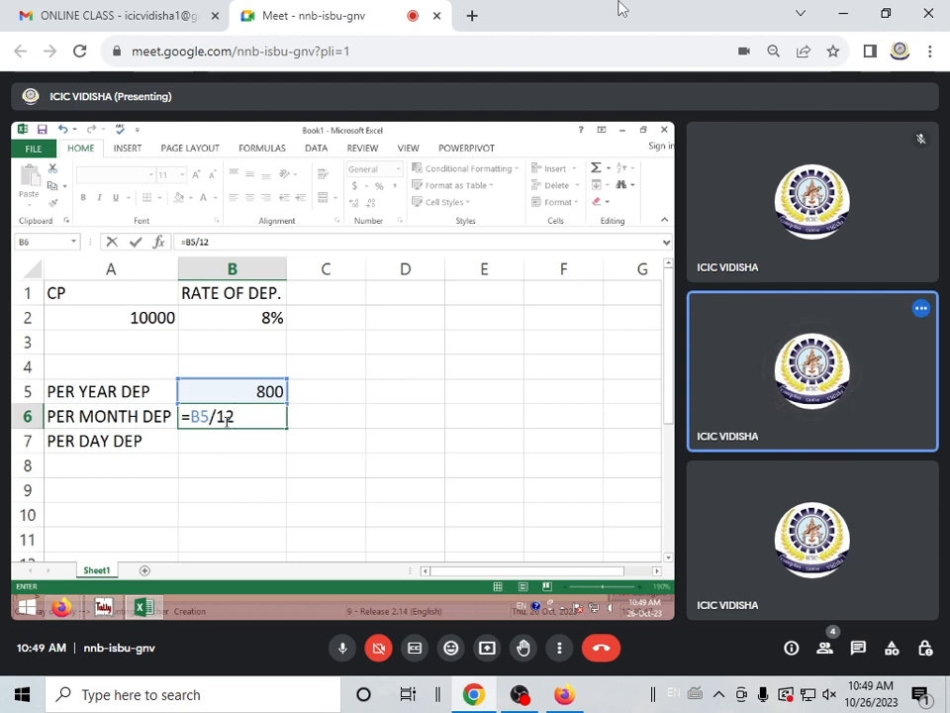
pyautogui.press('Return')
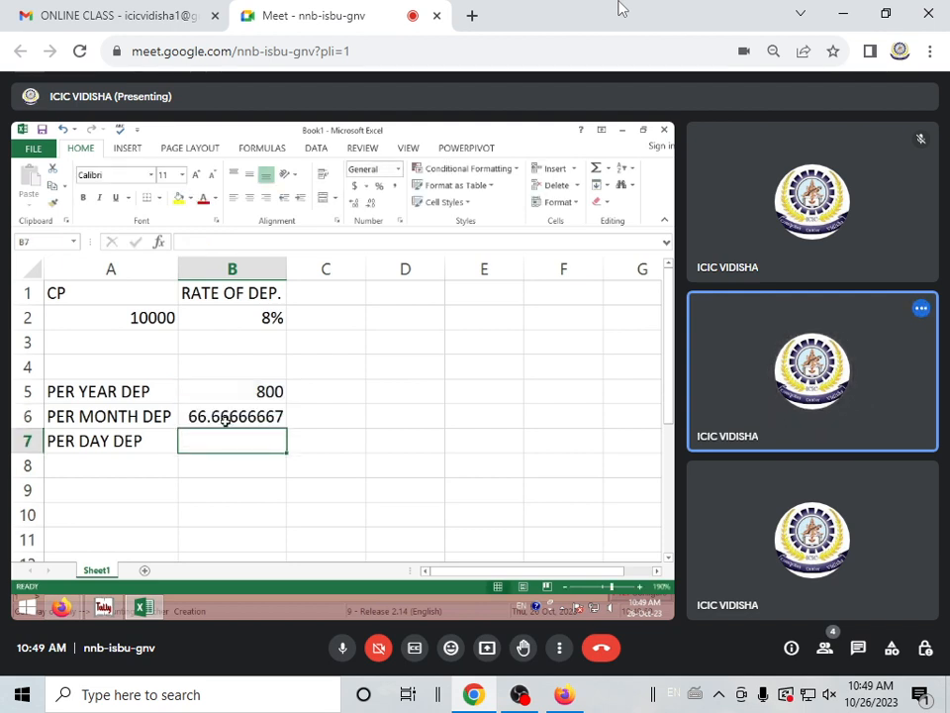
# Enter 85 in cell C7 beside the per-day depreciation and inspect the formula in cell B7
pyautogui.click(224, 417)
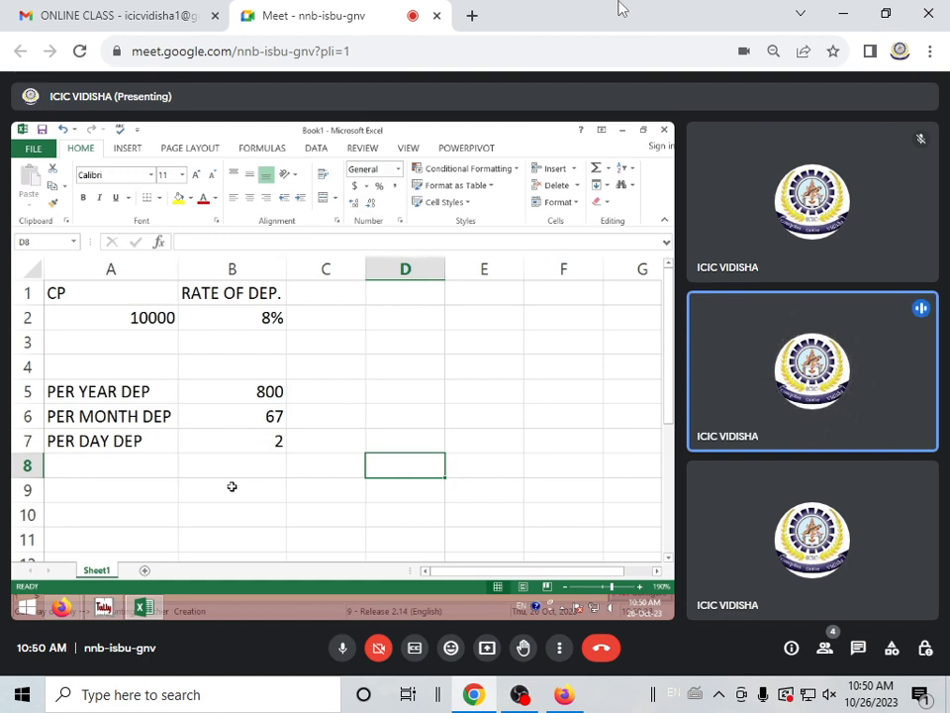
pyautogui.click(324, 449)
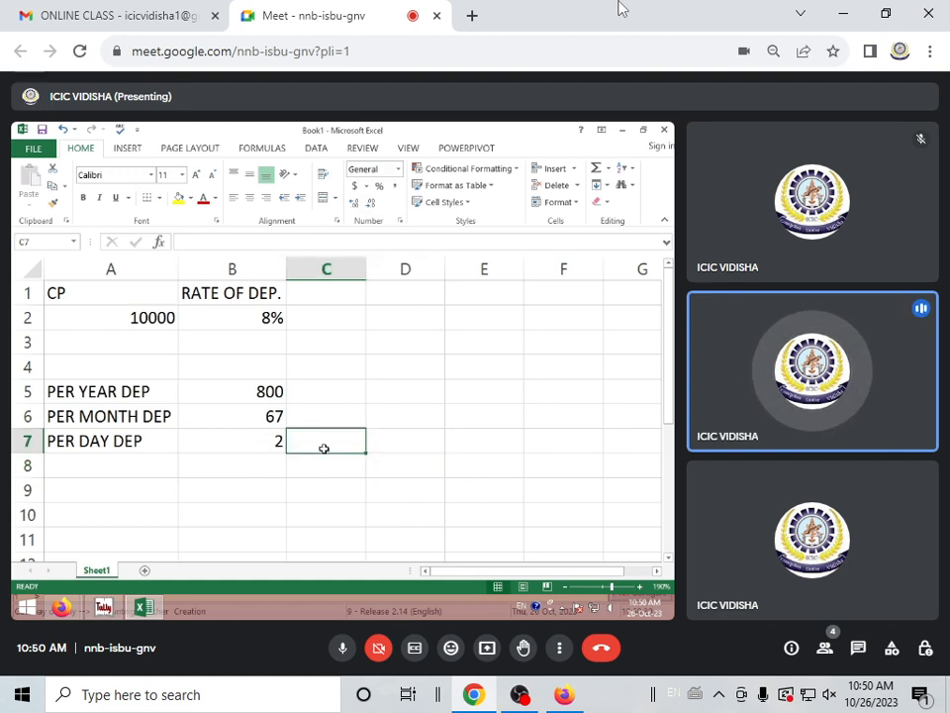
pyautogui.write('85')
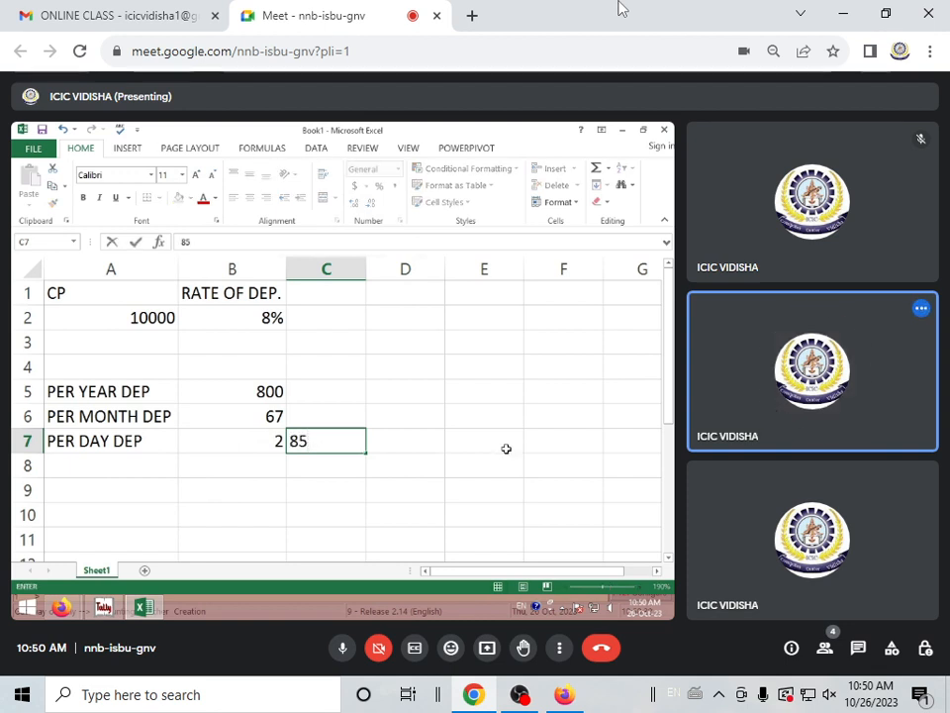
pyautogui.click(506, 448)
pyautogui.click(282, 446)
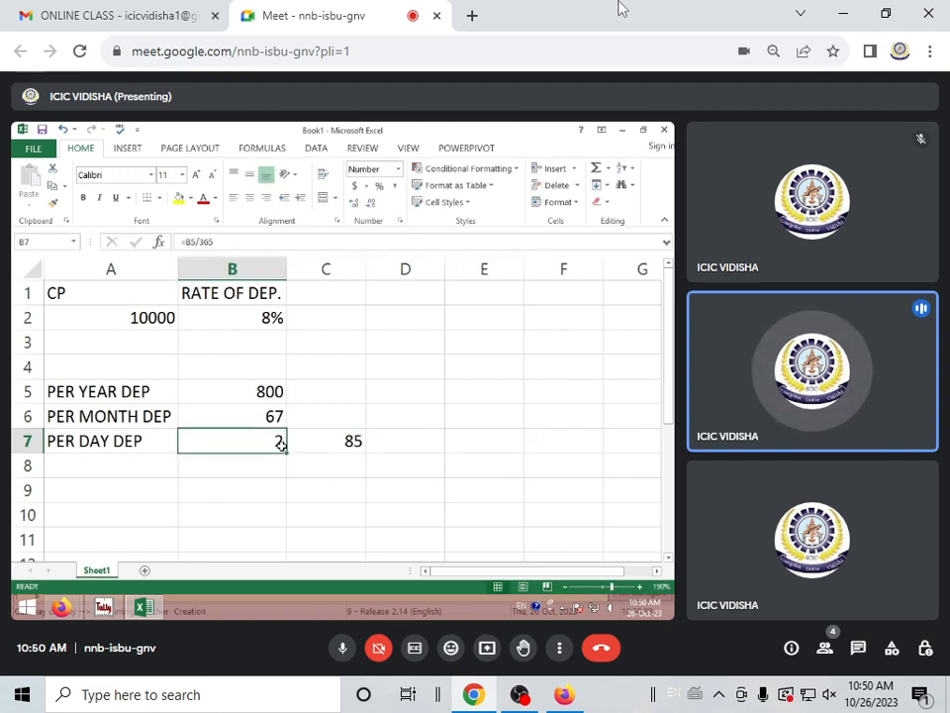
pyautogui.click(425, 441)
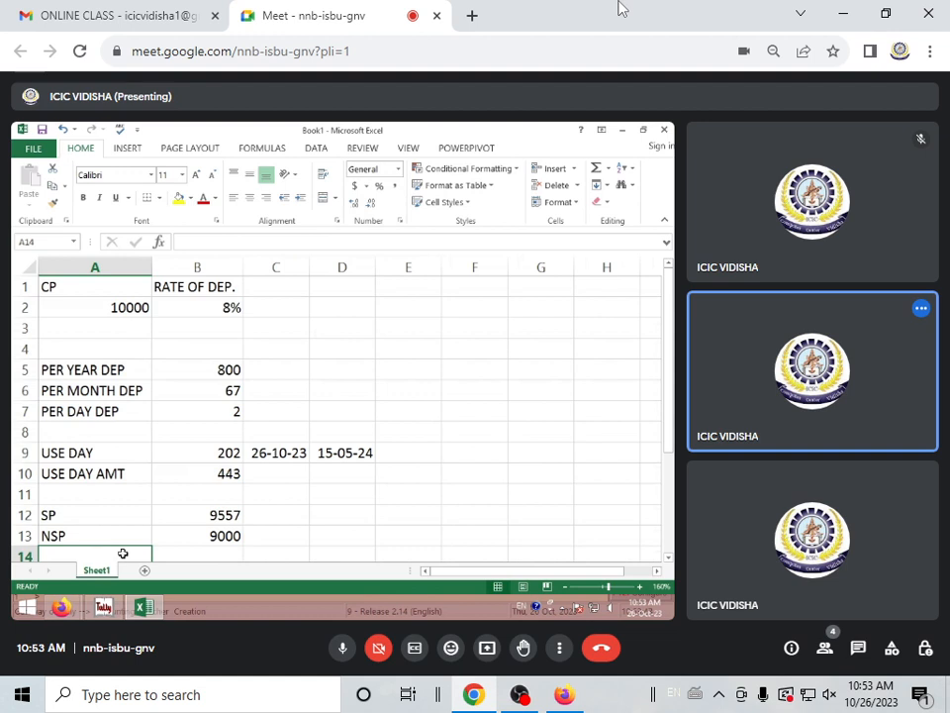
# Label cell A14 as P & L and calculate the profit or loss in cell B14 with the formula =B13-B12
pyautogui.write('P')
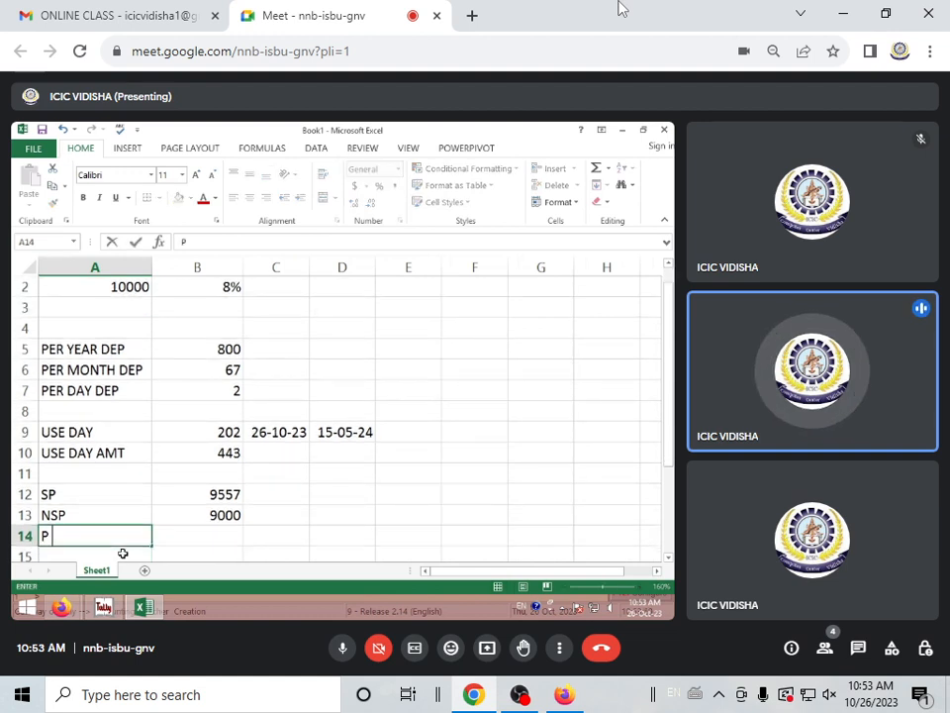
pyautogui.write(' & L')
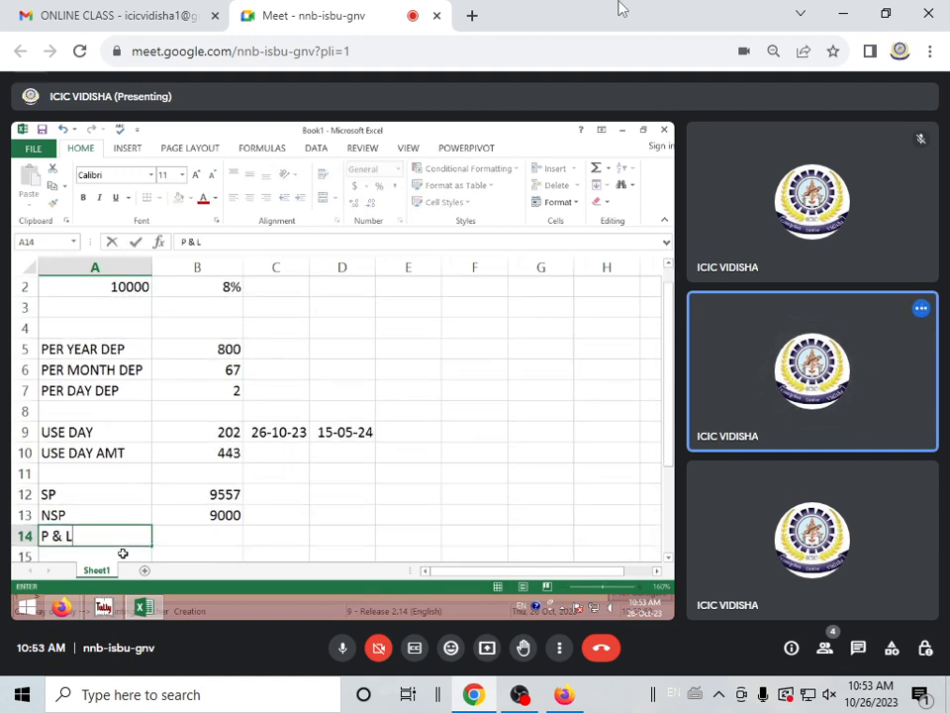
pyautogui.click(181, 531)
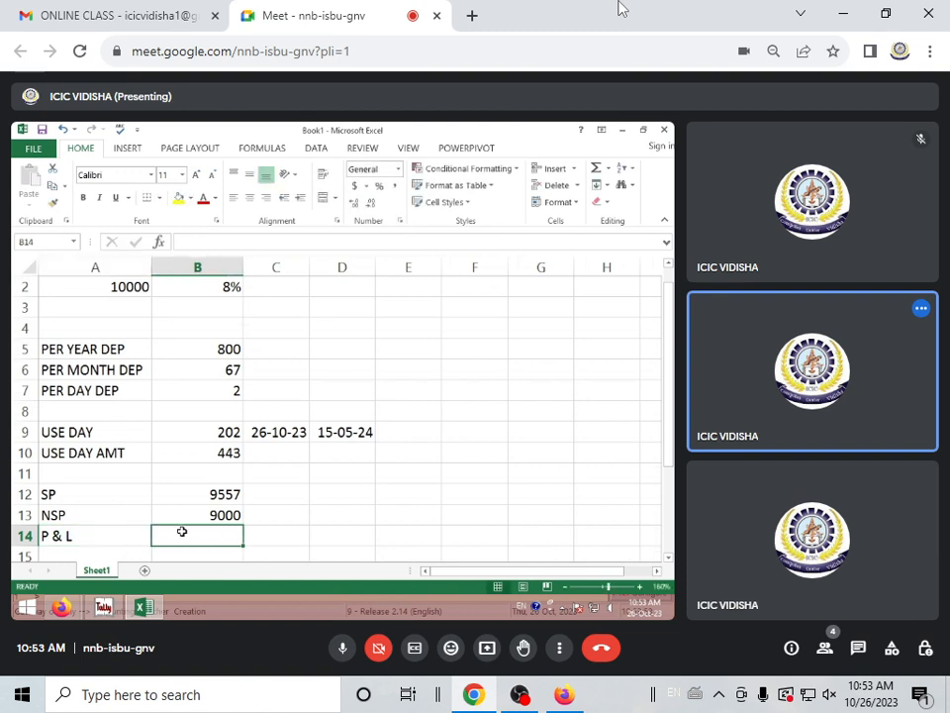
pyautogui.write('=')
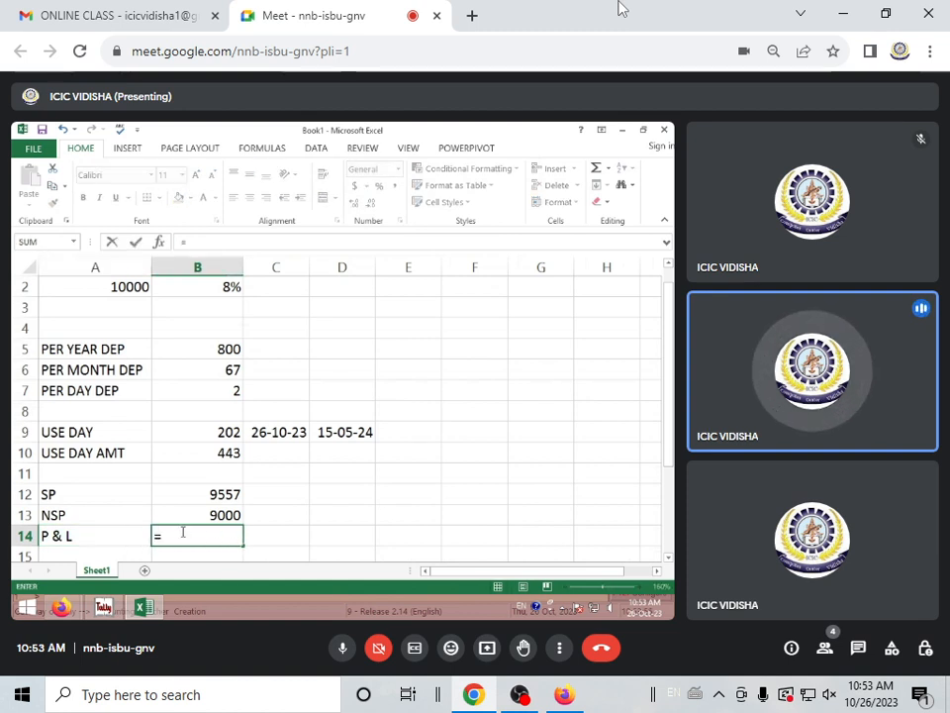
pyautogui.click(183, 519)
pyautogui.write('-')
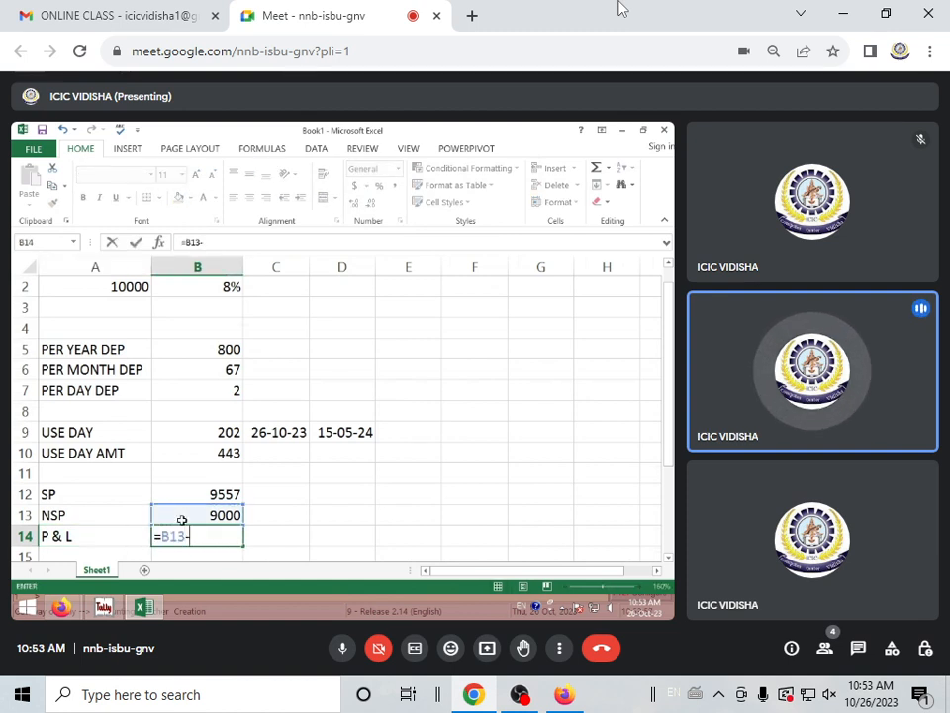
pyautogui.click(188, 502)
pyautogui.press('Return')
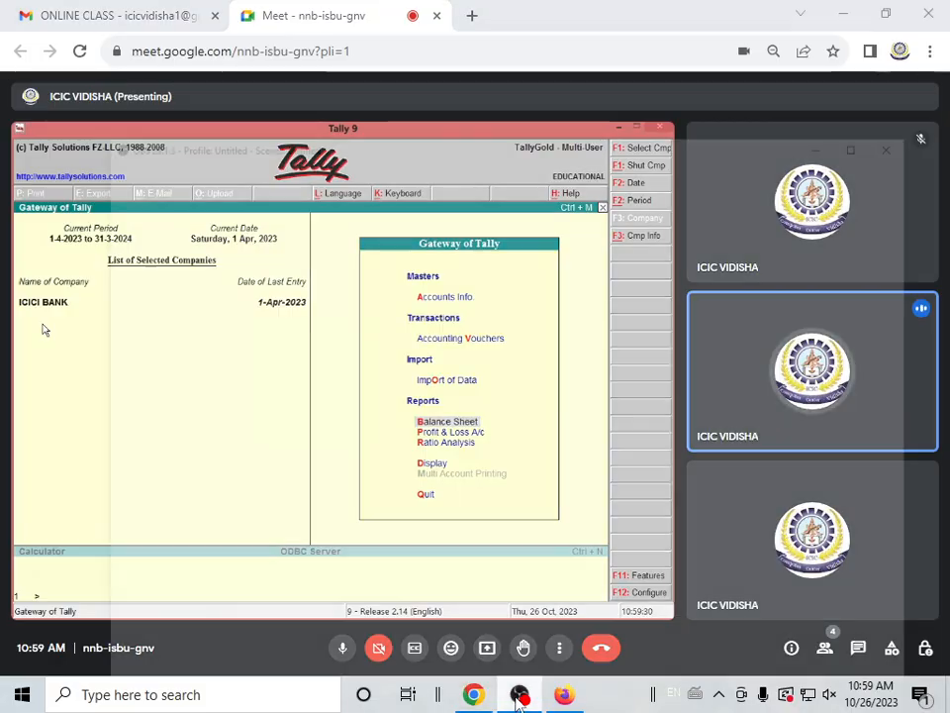
pyautogui.click(517, 696)
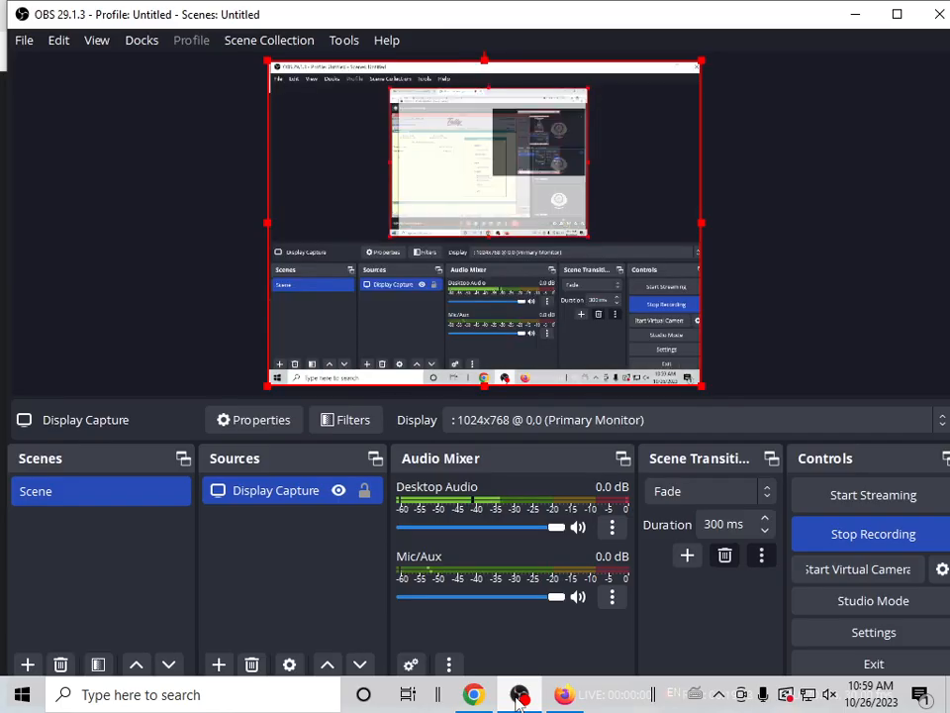